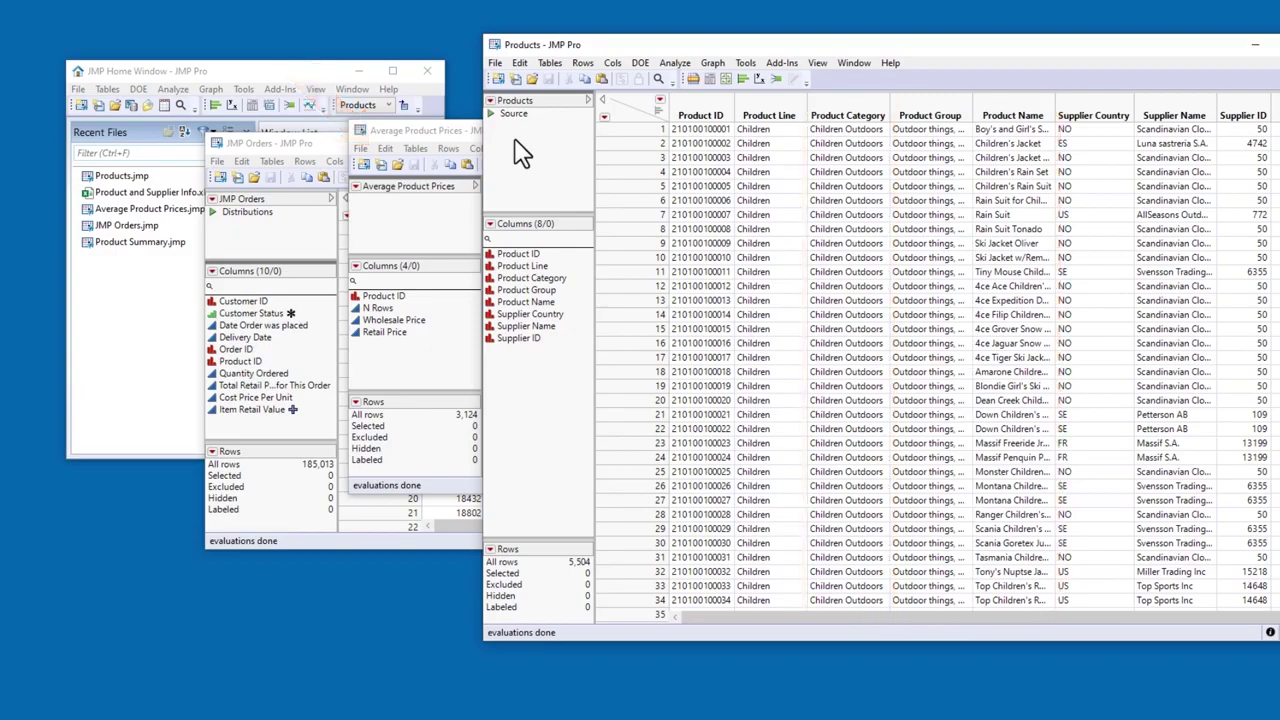
Bring the Average Product Prices window to the front and open the Tables menu
click(457, 133)
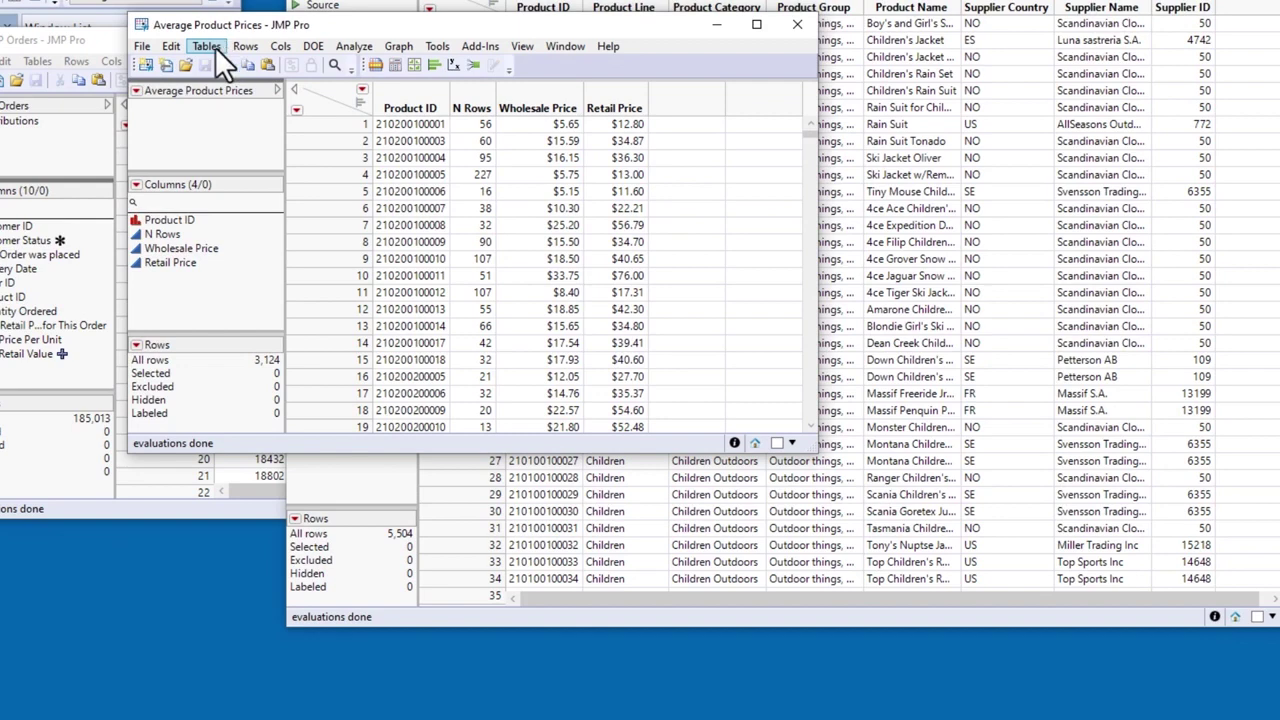
click(212, 47)
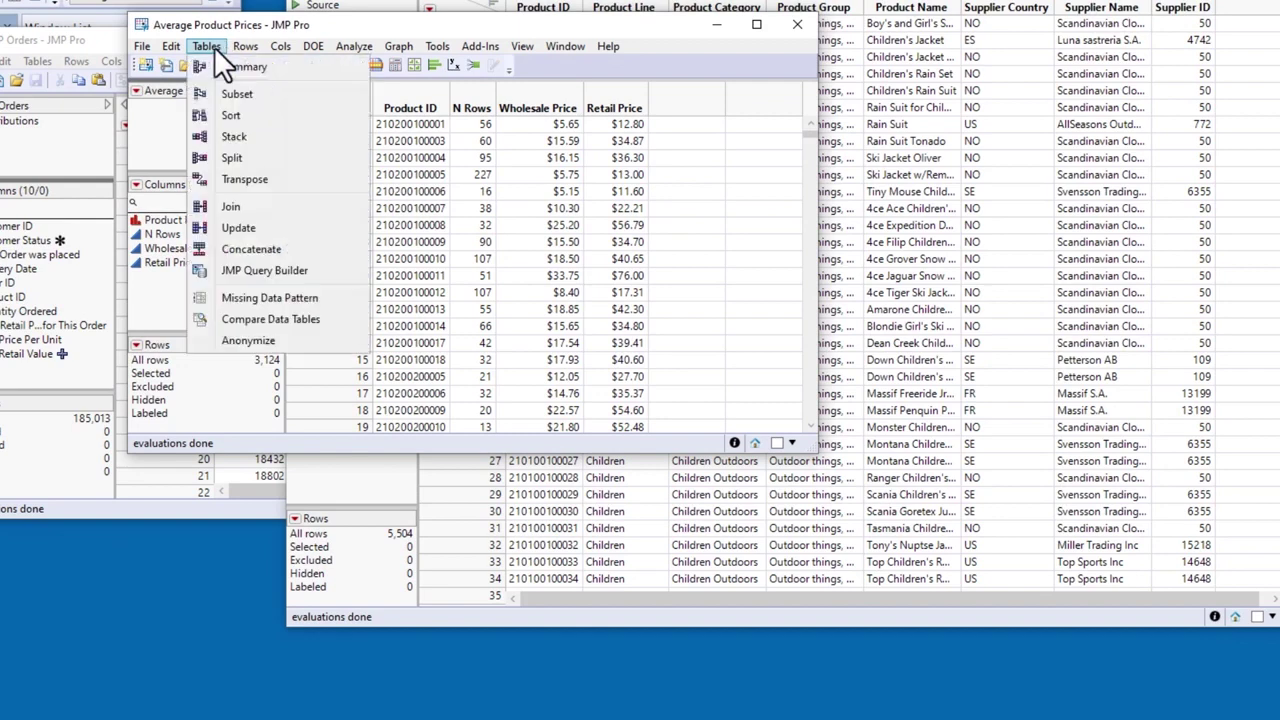
Start a Join of Average Product Prices, choosing Products as the second table
click(239, 206)
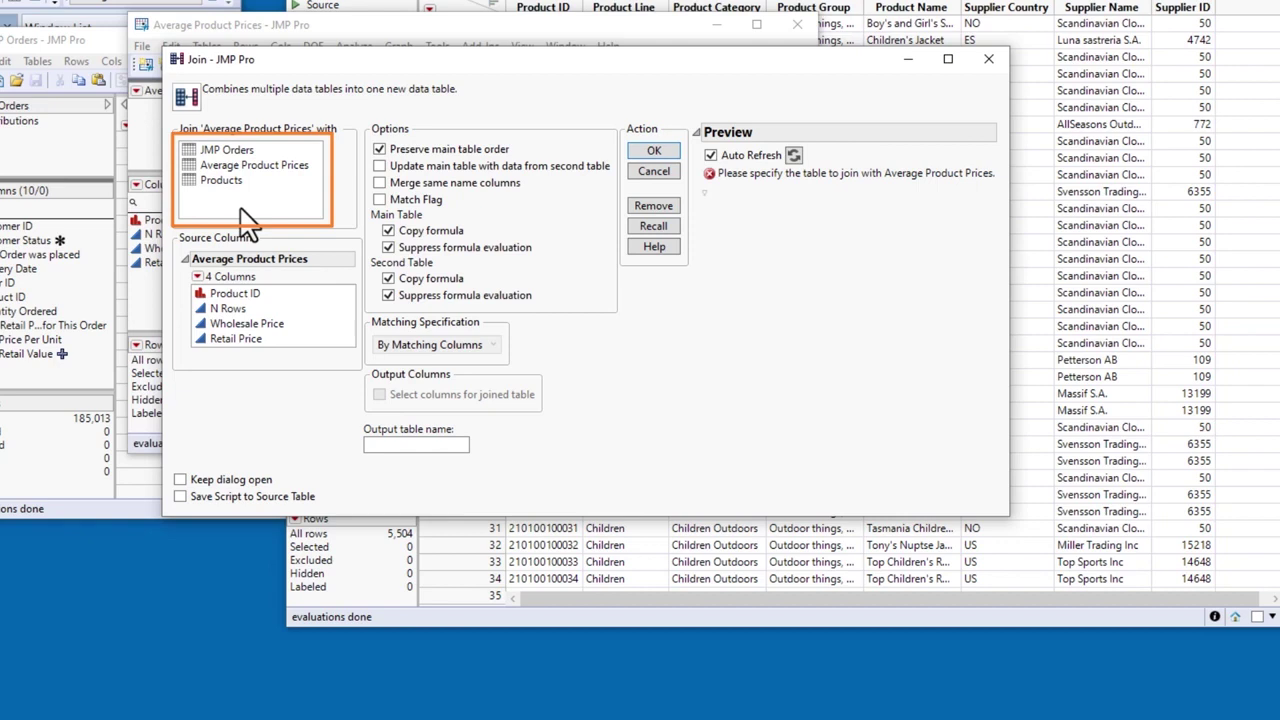
click(222, 182)
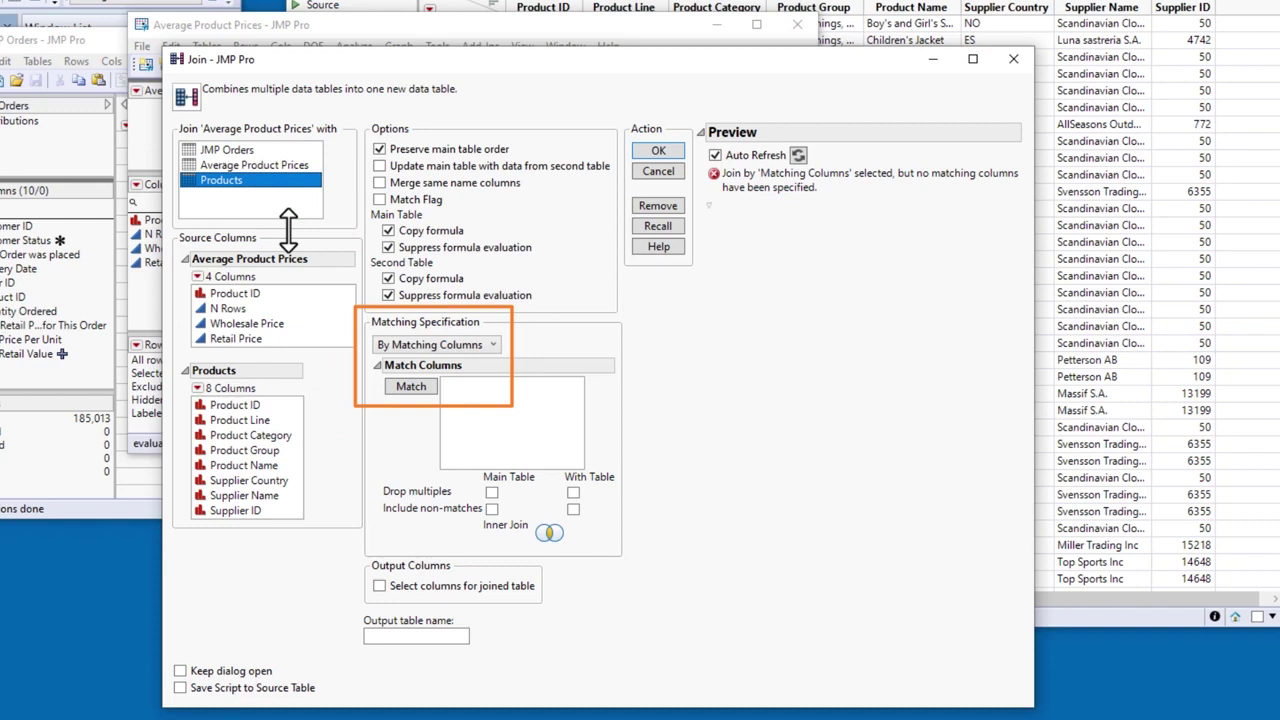
Match the two tables on their Product ID columns
click(256, 296)
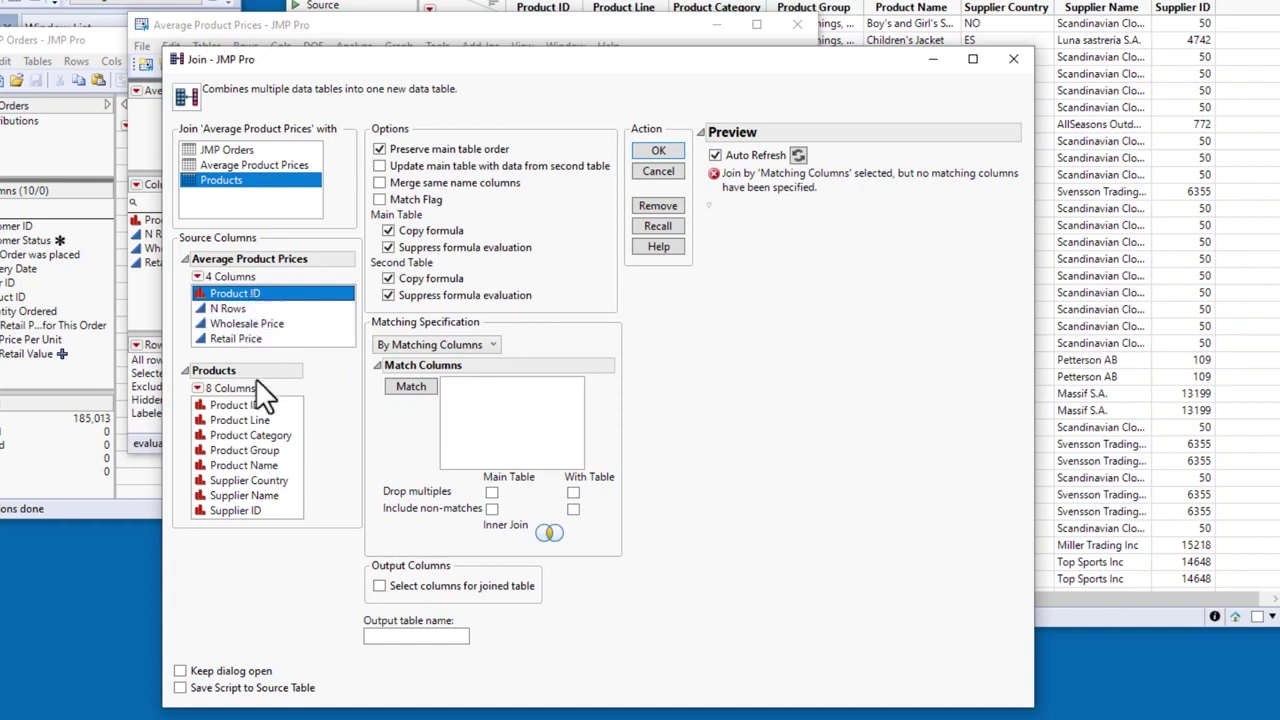
click(258, 408)
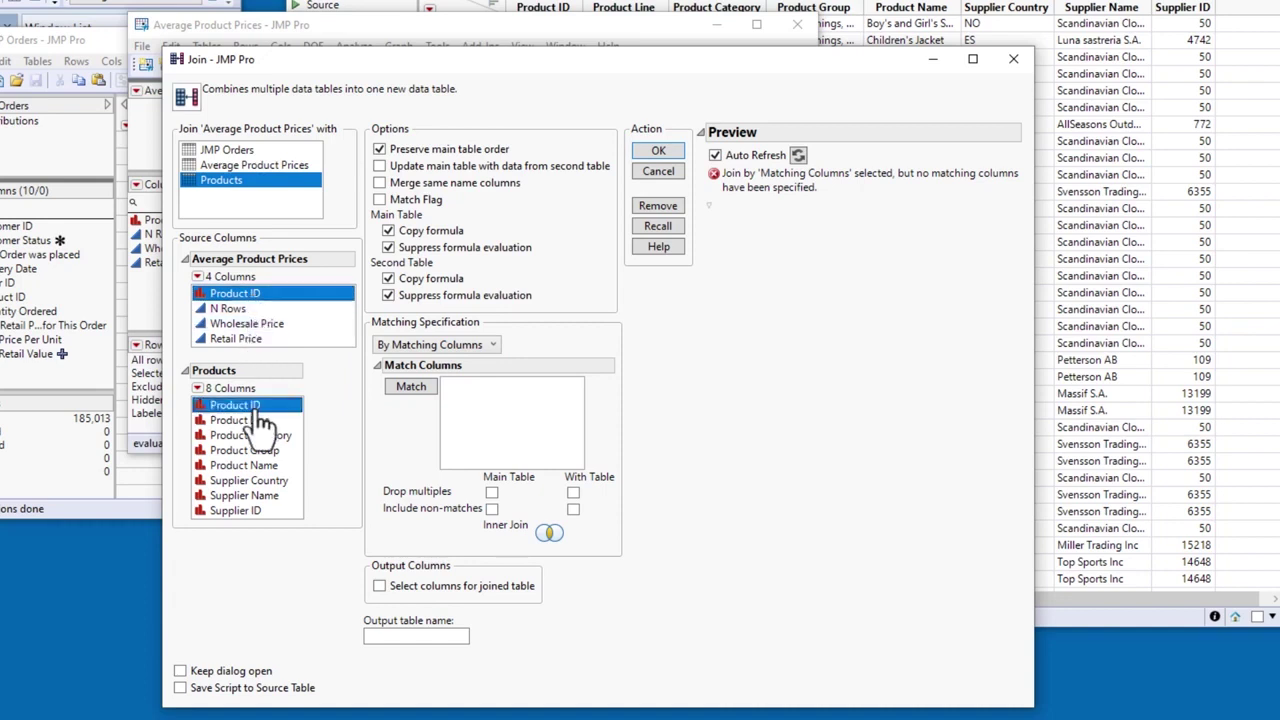
click(432, 392)
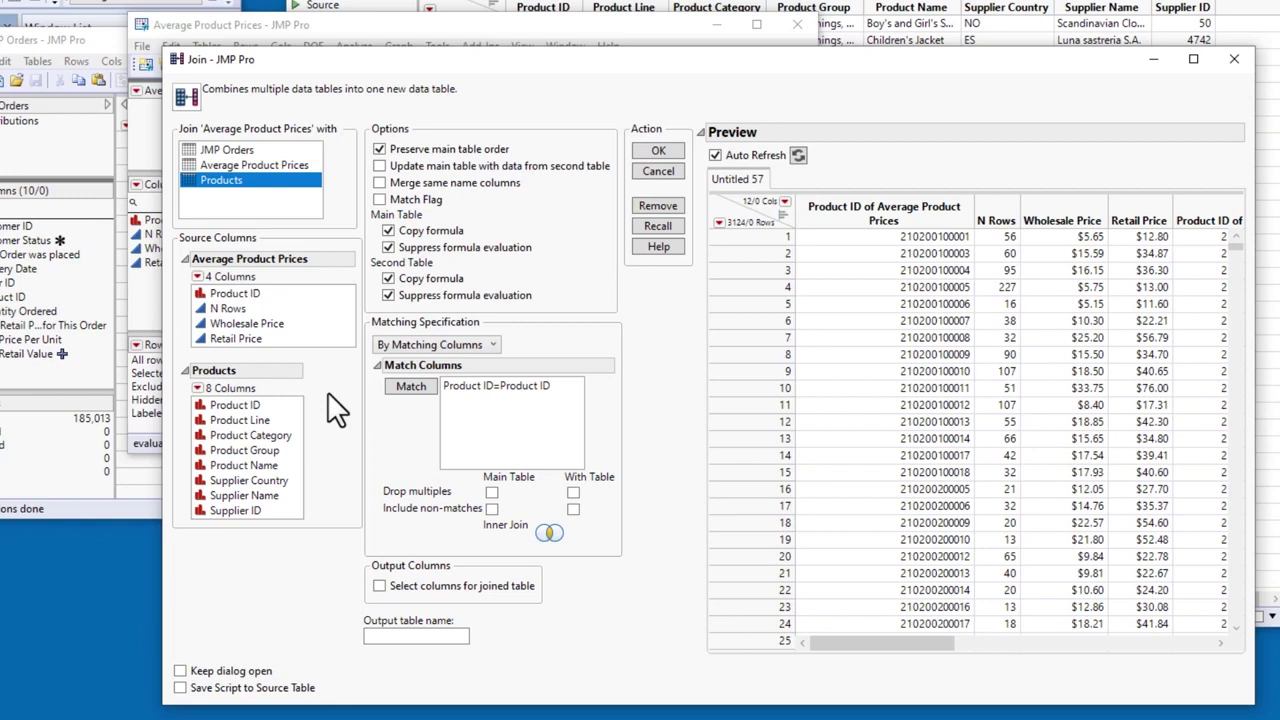
Output only the four Average Product Prices columns plus Product Category and Product Name
click(379, 586)
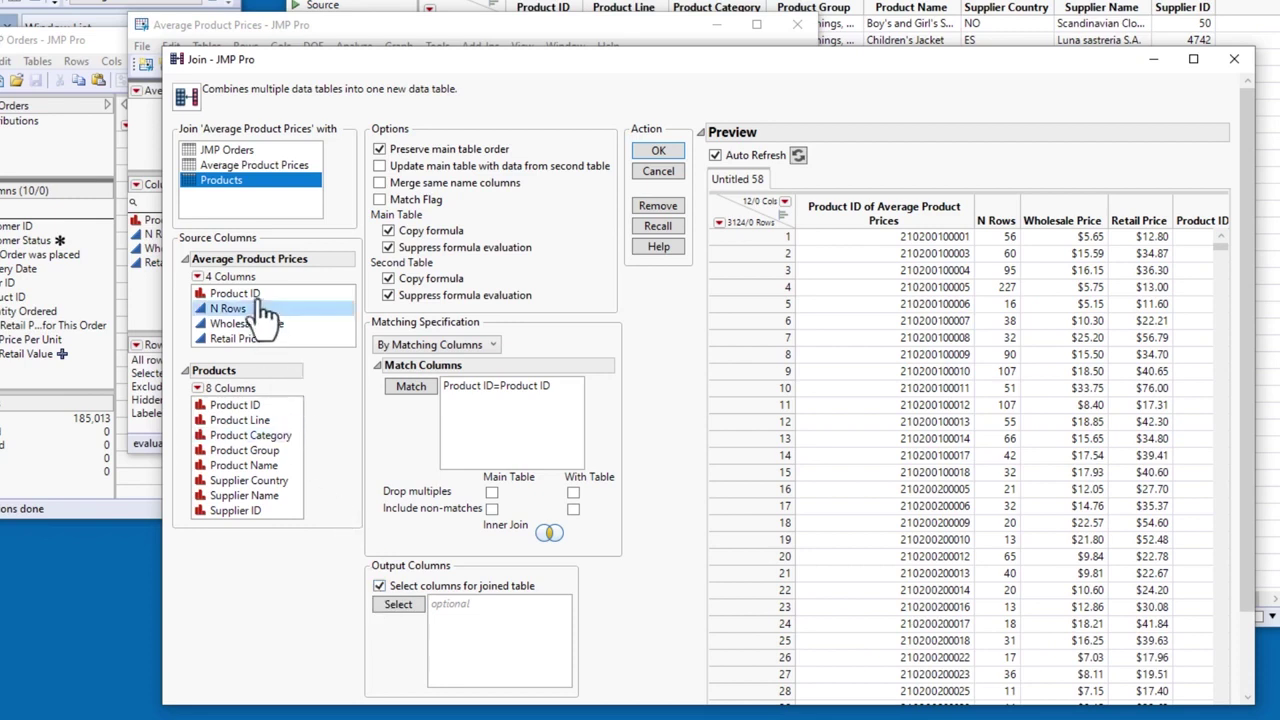
drag(255, 295, 258, 345)
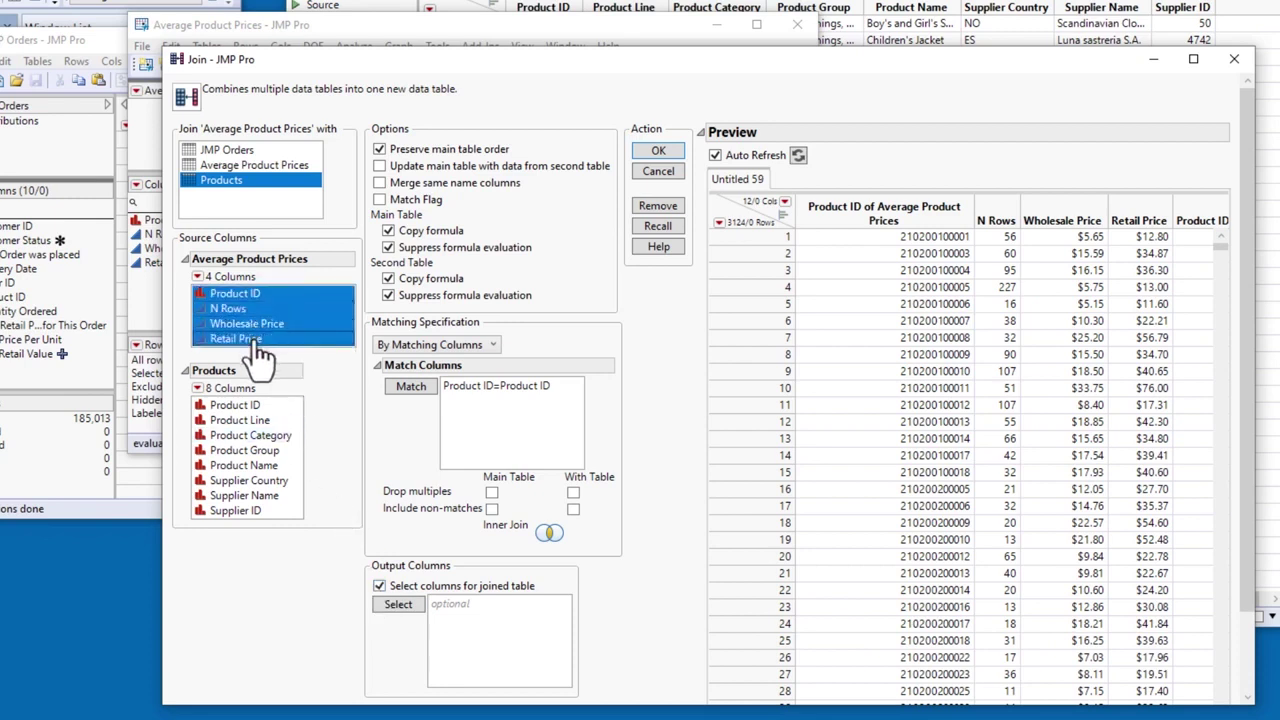
click(230, 437)
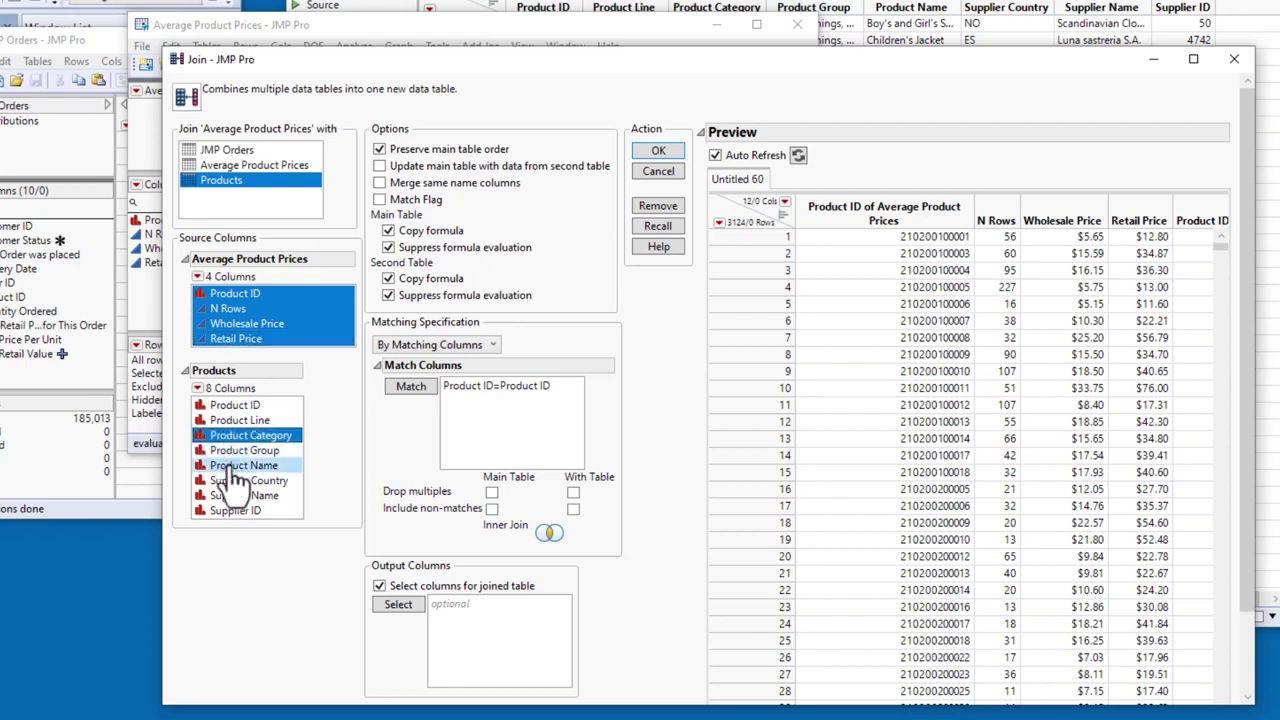
ctrl+click(232, 466)
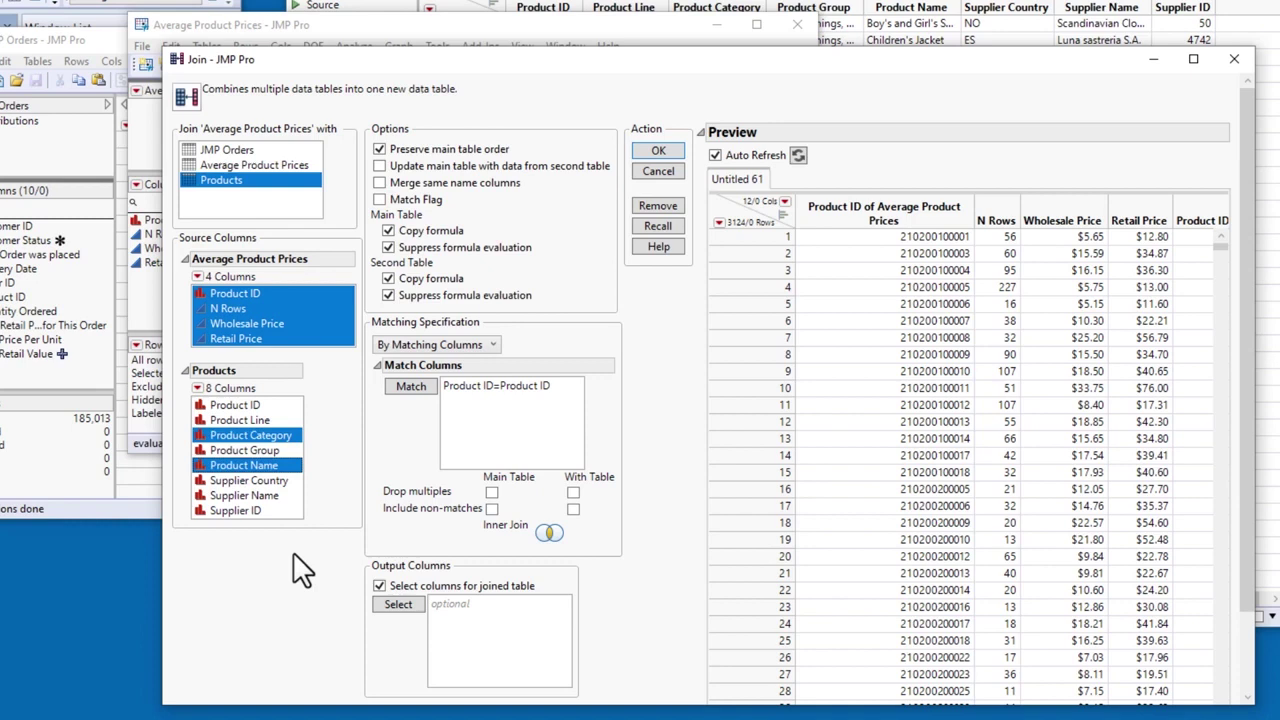
click(400, 606)
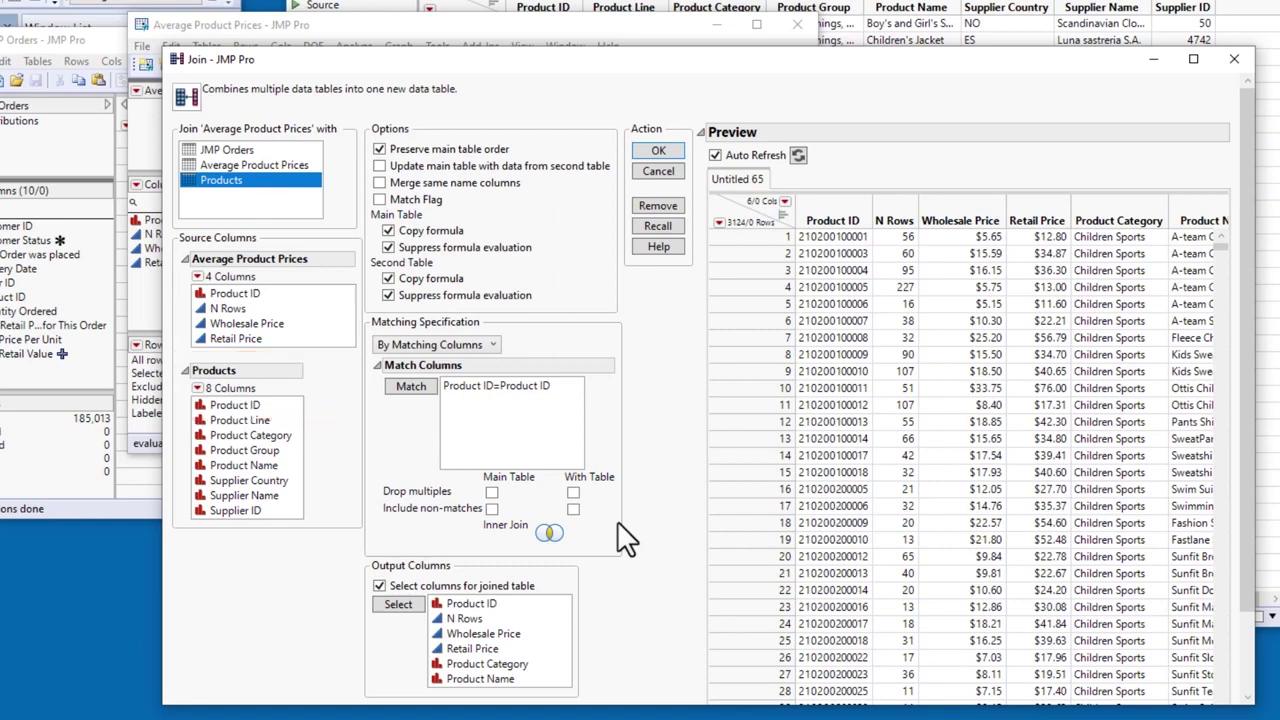
Name the output table 'Product Summary', run the join, and reposition the new window
scroll(617, 523, down, 2)
click(415, 635)
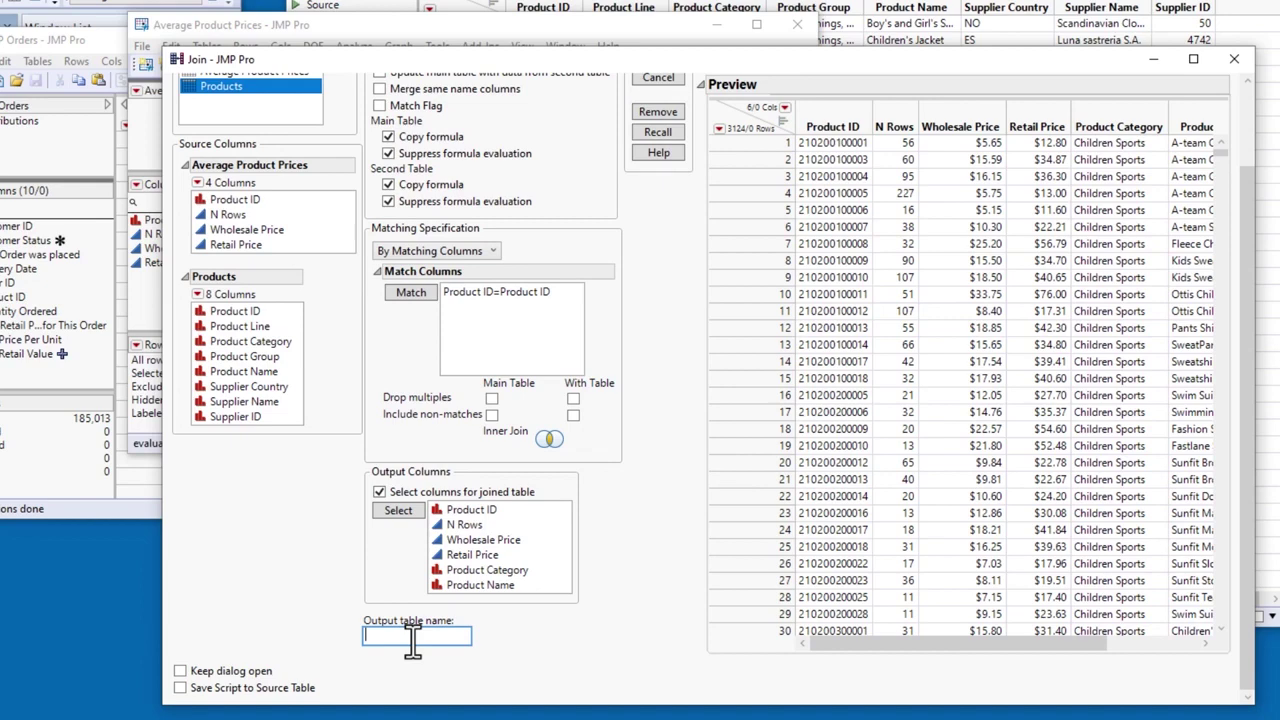
text(Product Summary)
click(499, 629)
scroll(634, 412, up, 2)
click(658, 152)
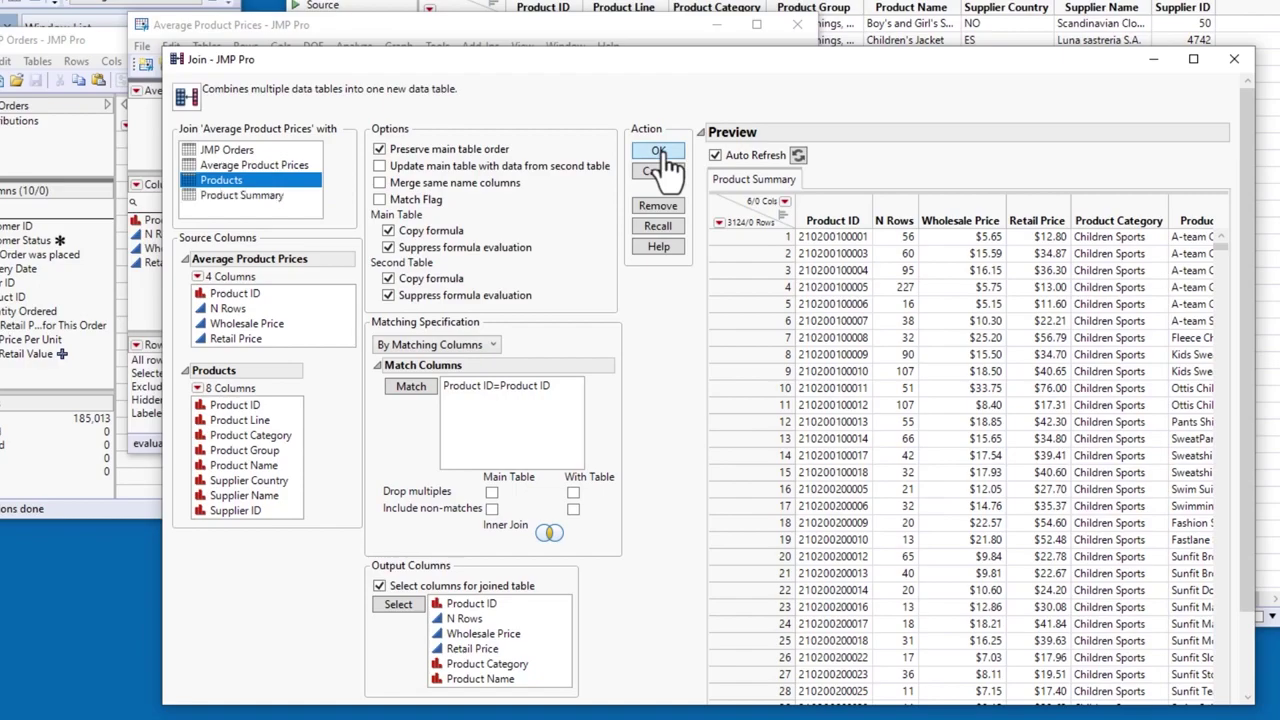
drag(113, 2, 493, 101)
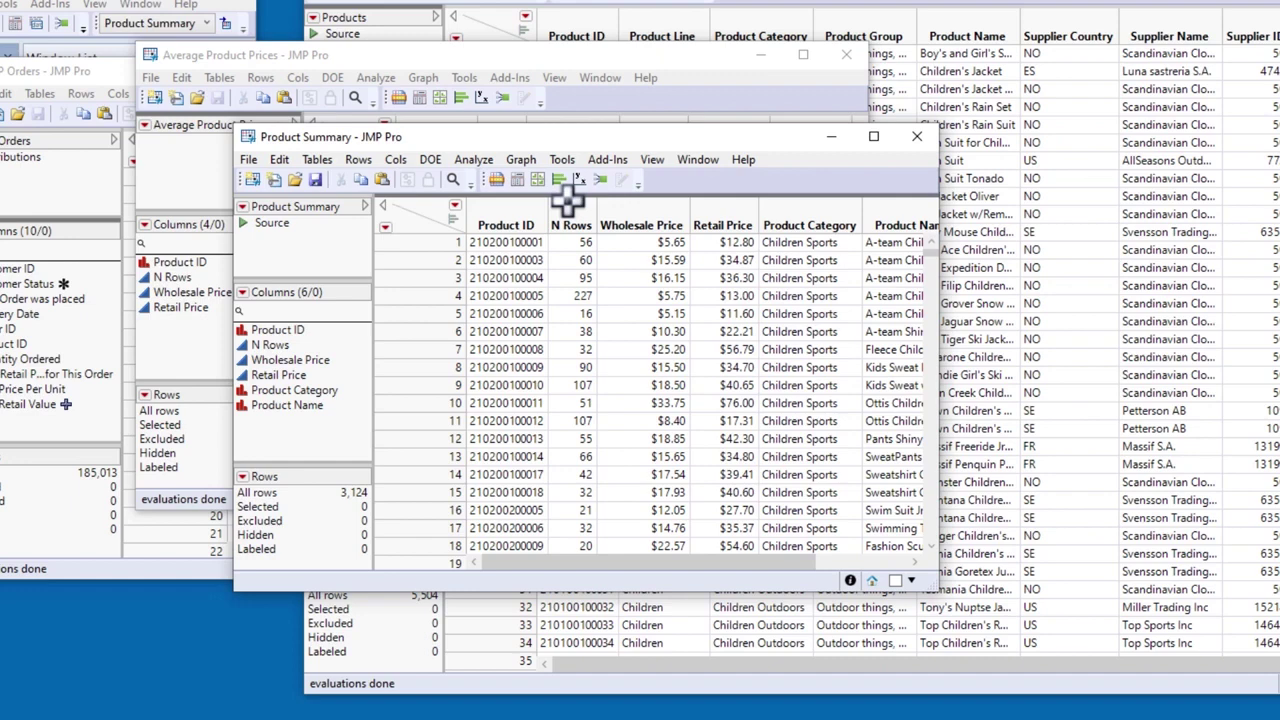
Change the N Rows column header to 'Total Sold'
click(567, 210)
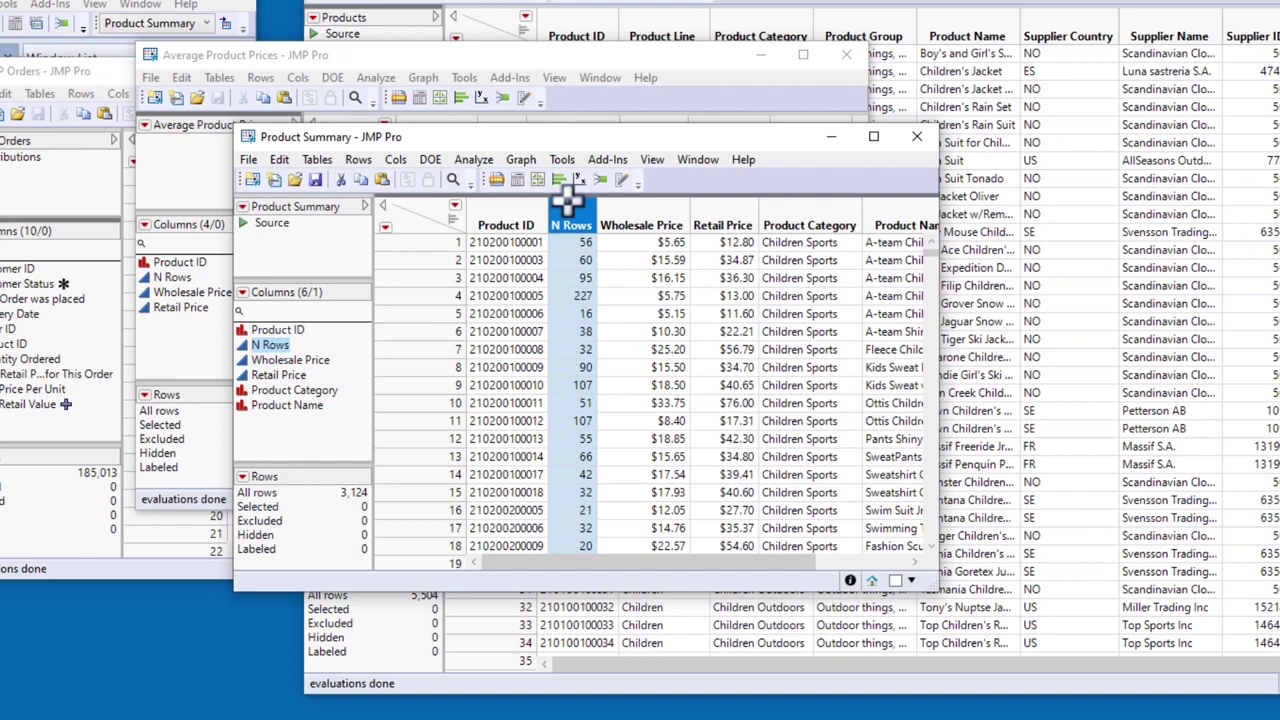
click(567, 205)
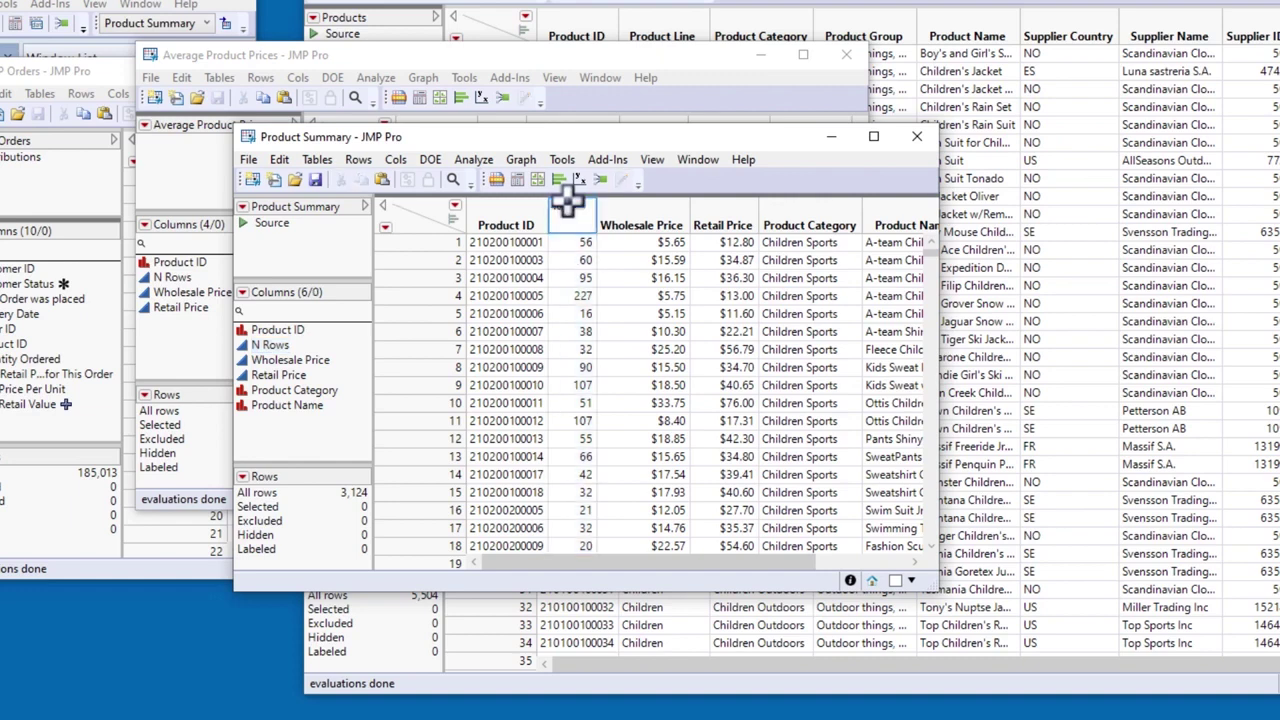
text(Total Sold)
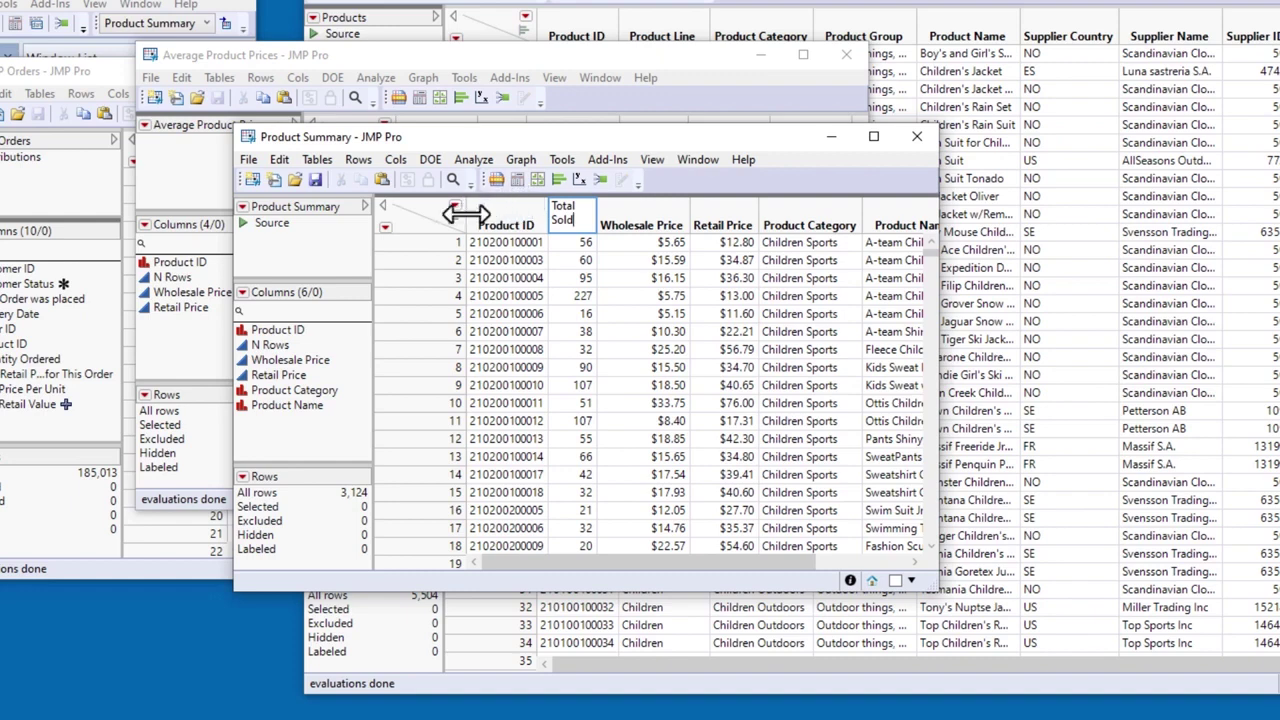
click(422, 207)
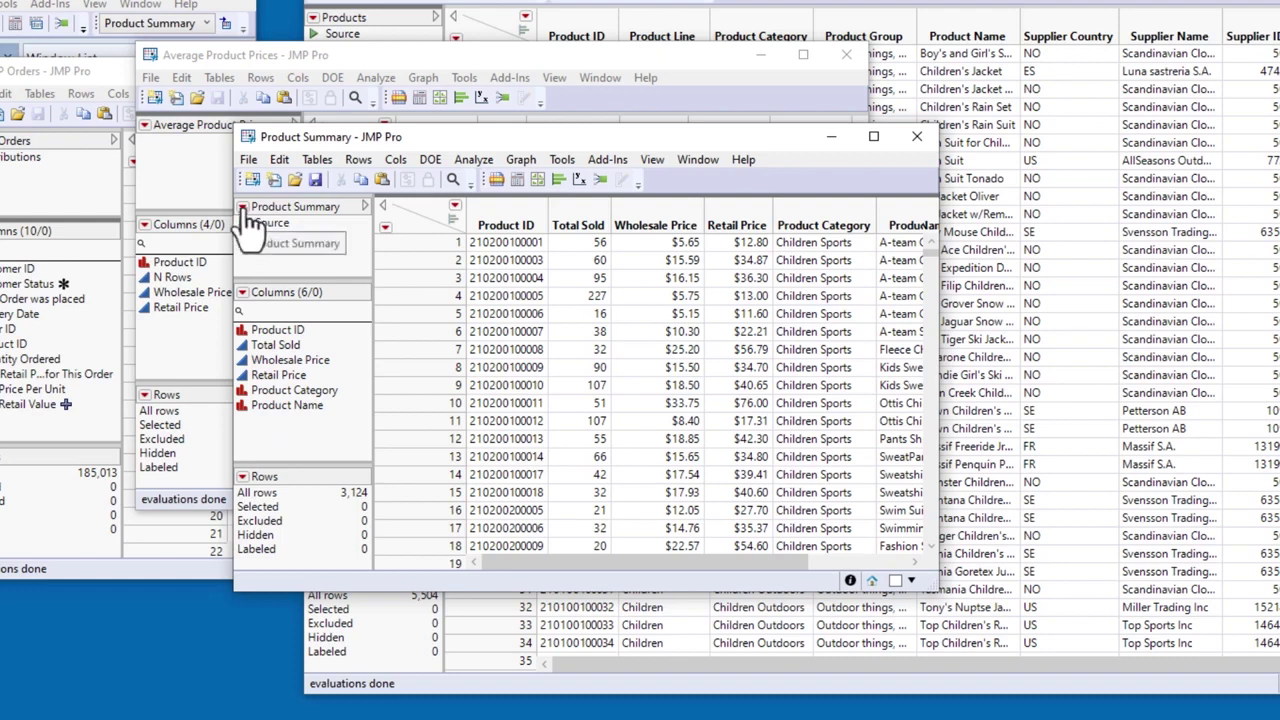
Create a table variable 'Notes' with value 'Product price data joined with product descriptions'
click(243, 208)
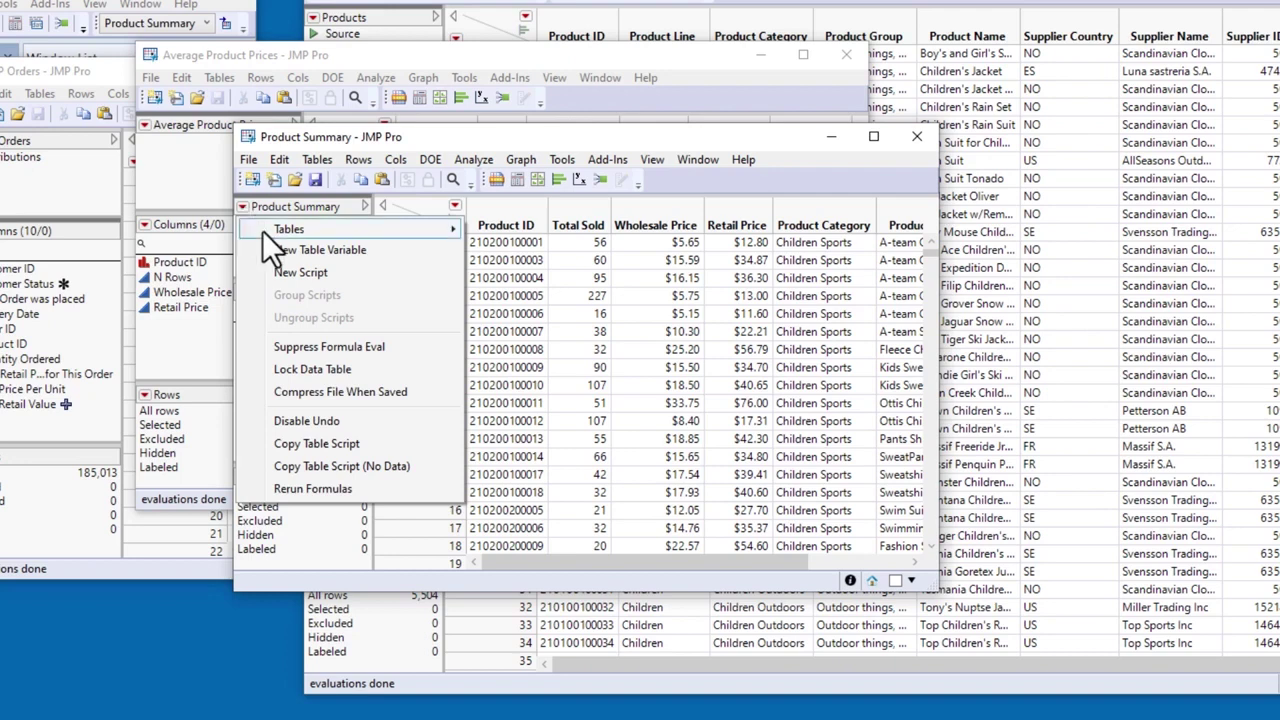
click(266, 249)
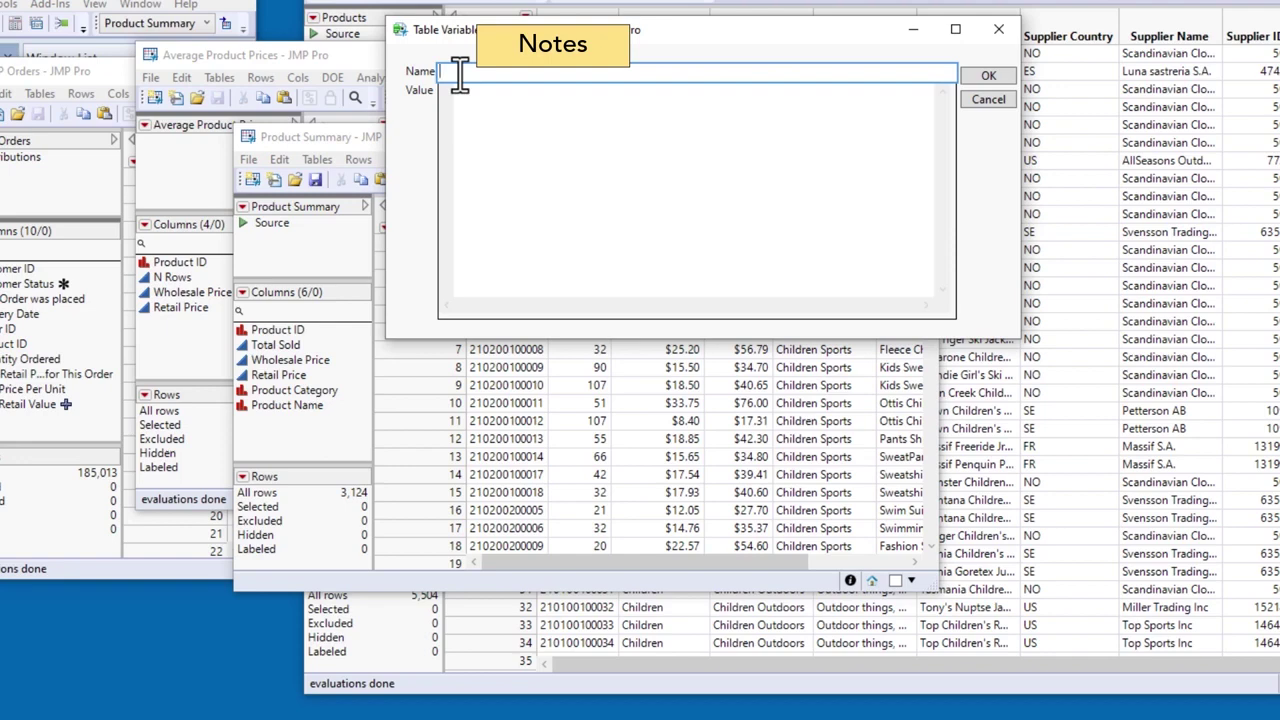
text(Not)
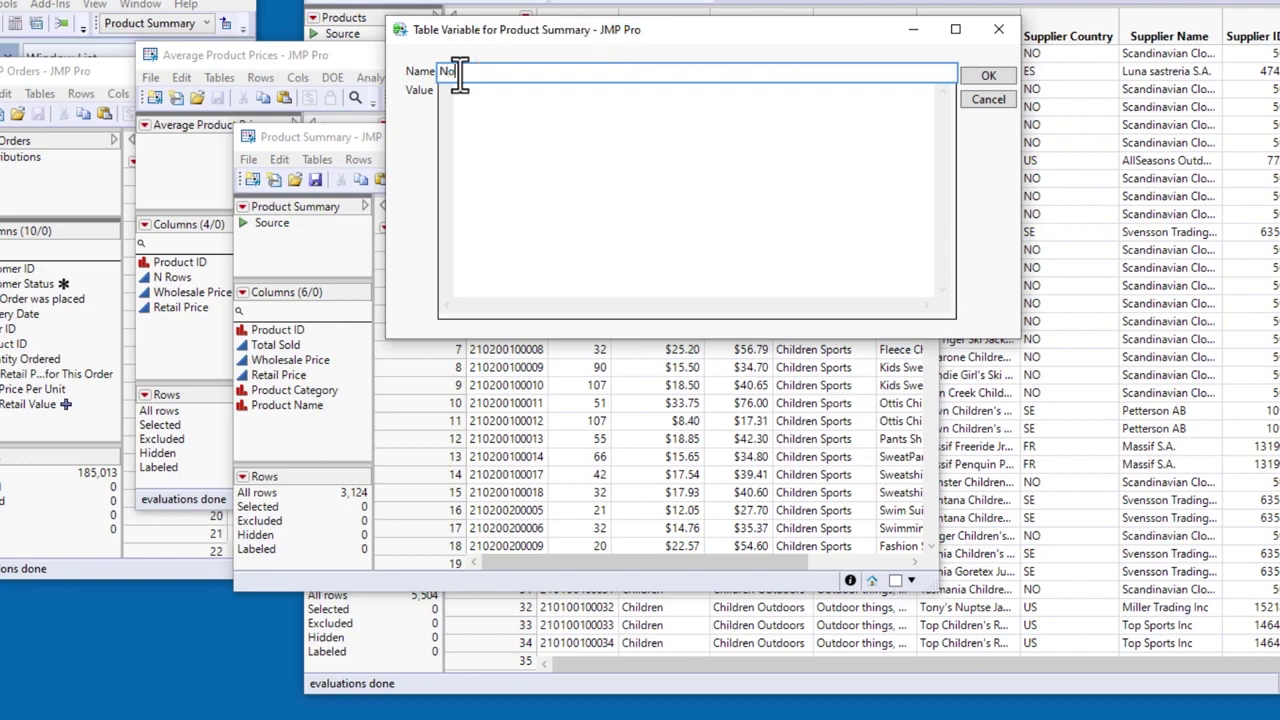
text(es)
click(460, 94)
text(Product )
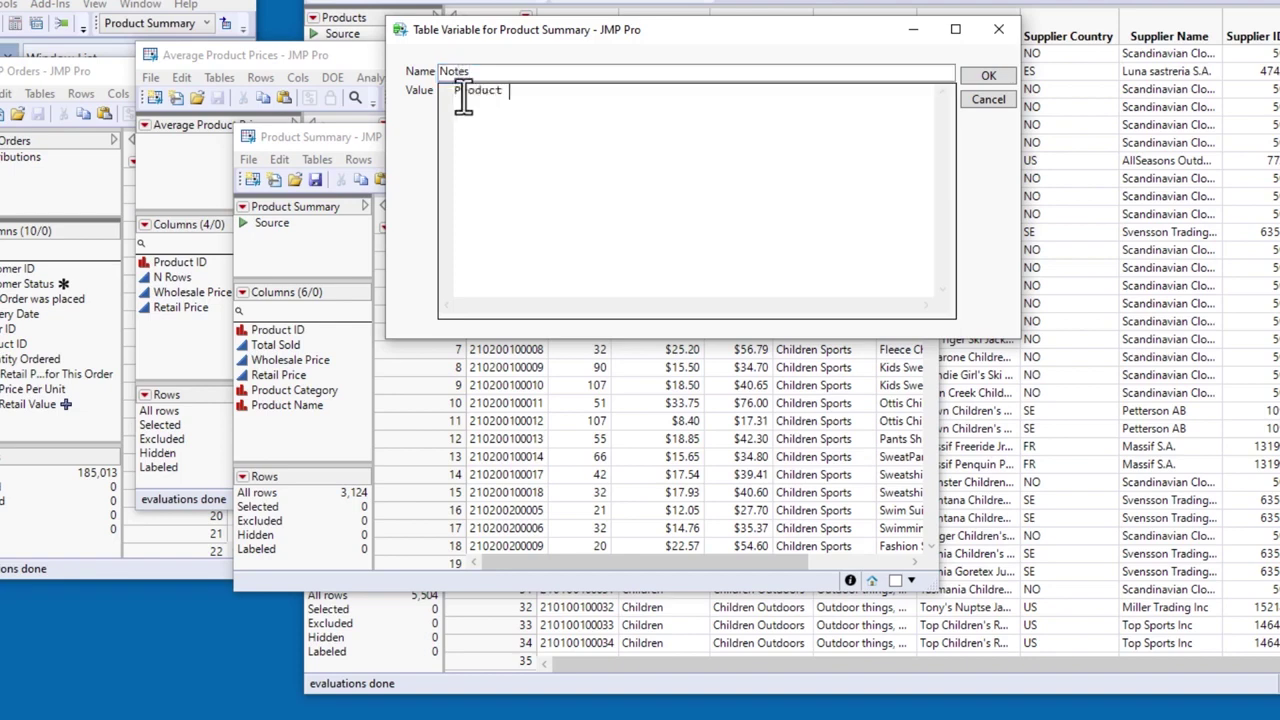
text(price data joined with p)
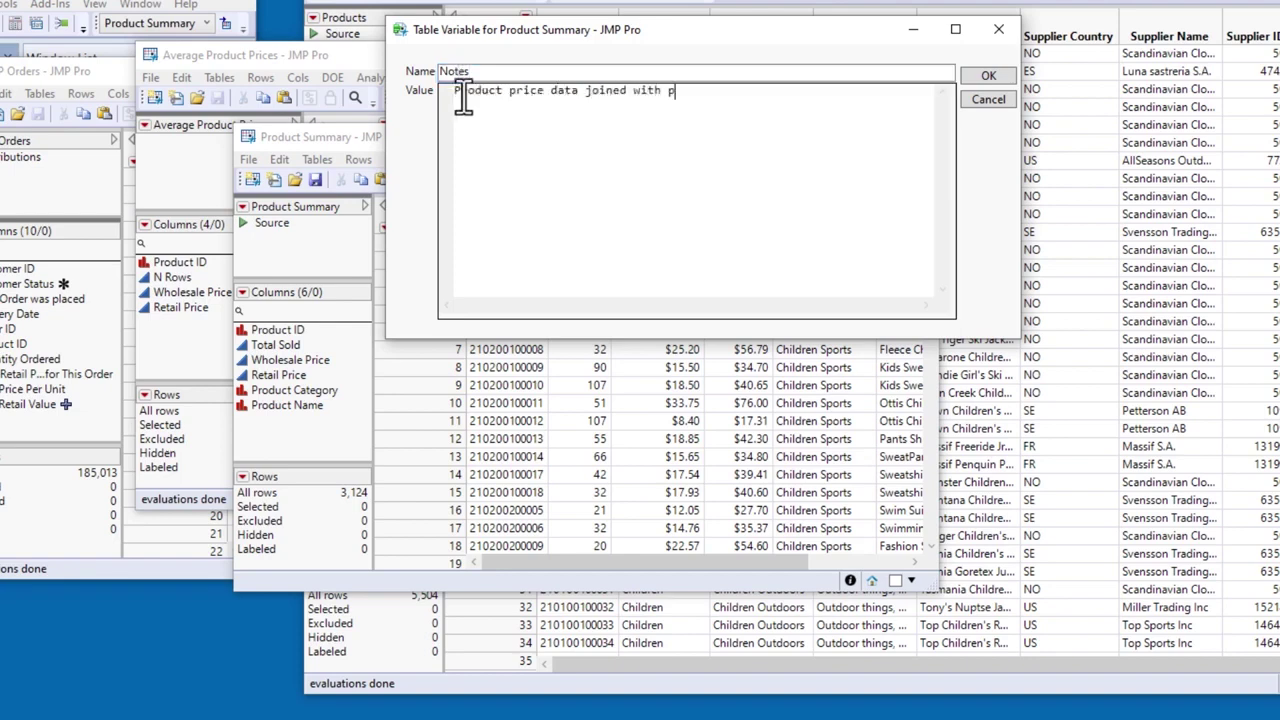
text(roduct descriptions)
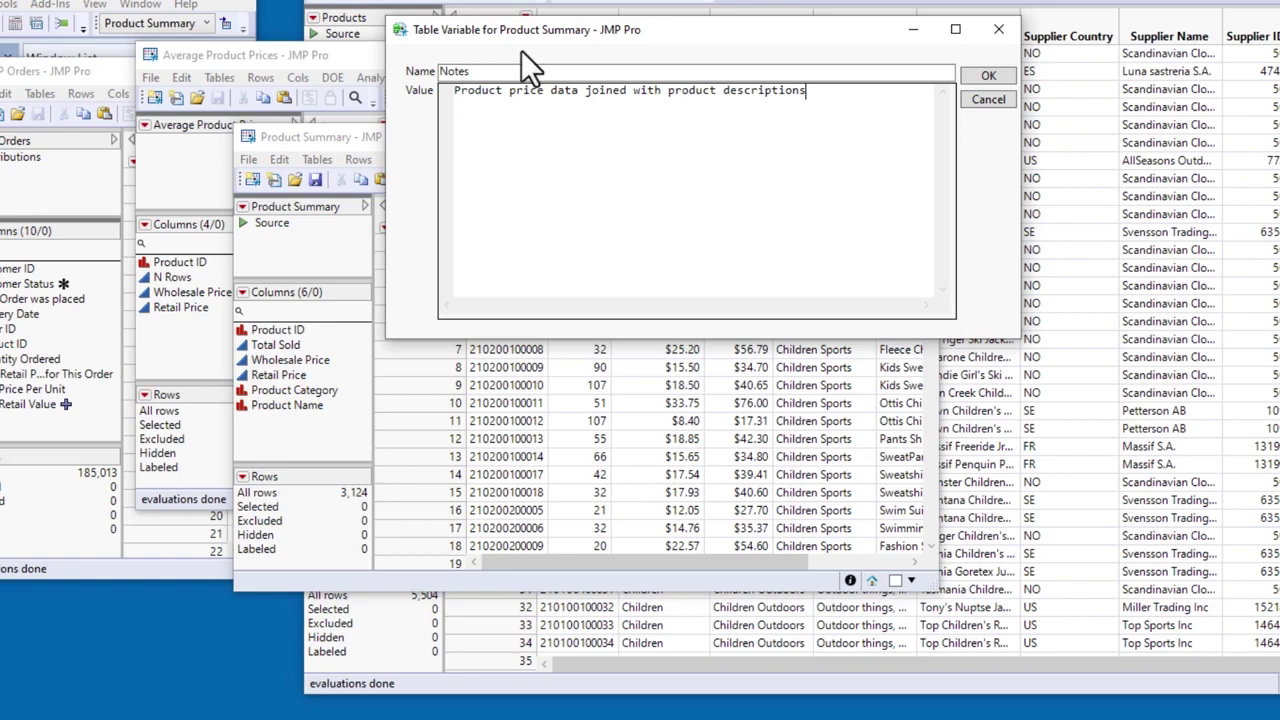
click(985, 80)
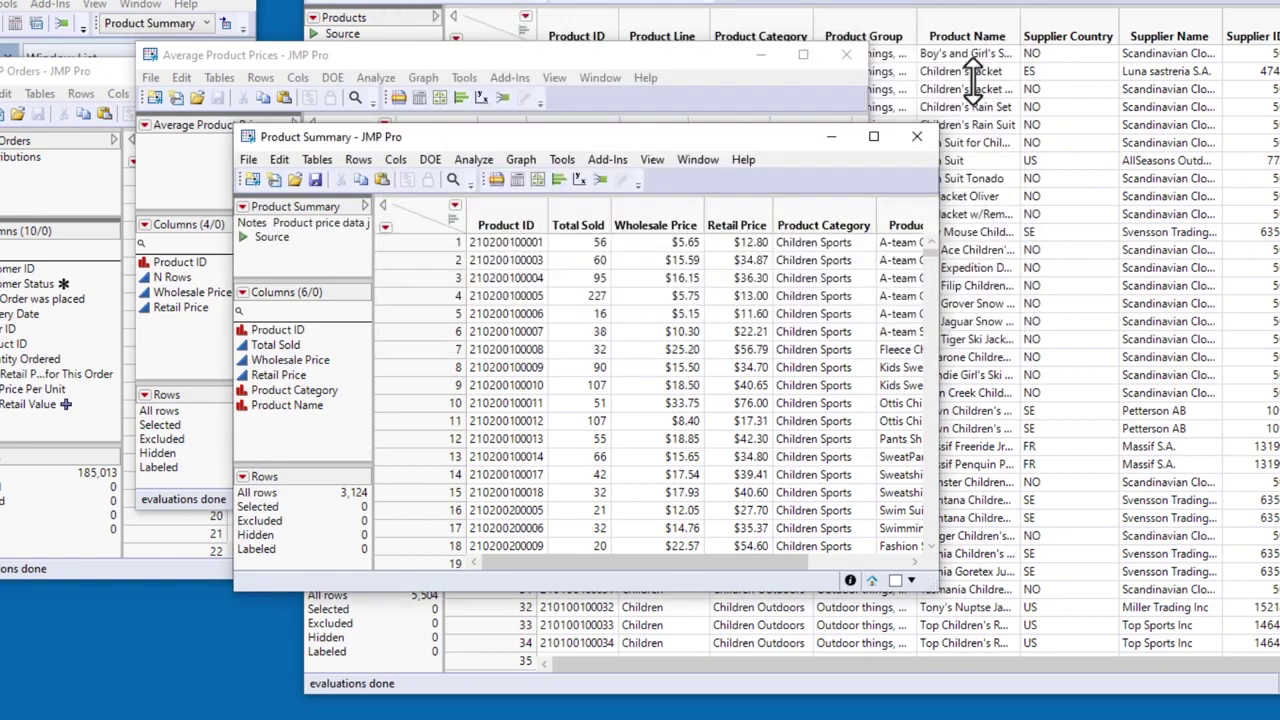